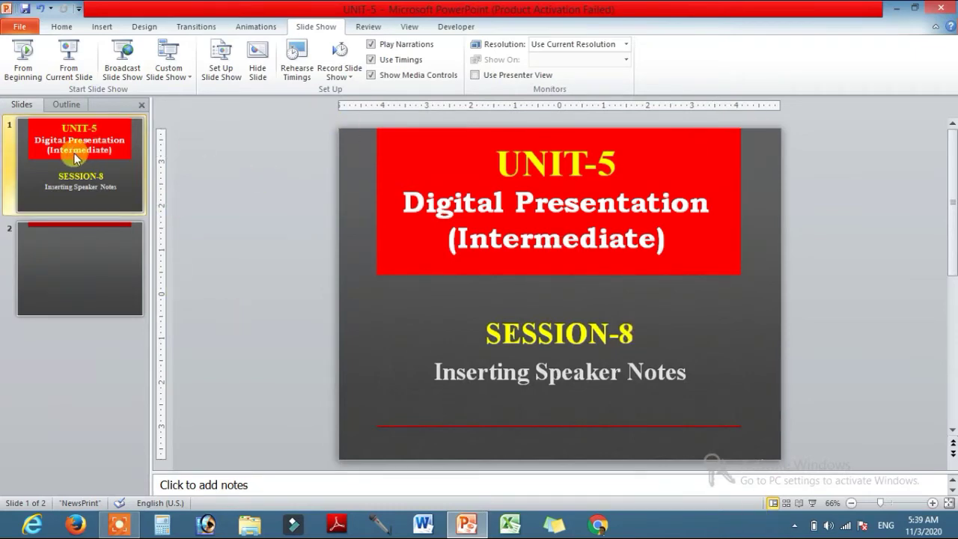
- Type 'This is the 8th session of this class.' into the title slide's notes pane
left_click(101, 263)
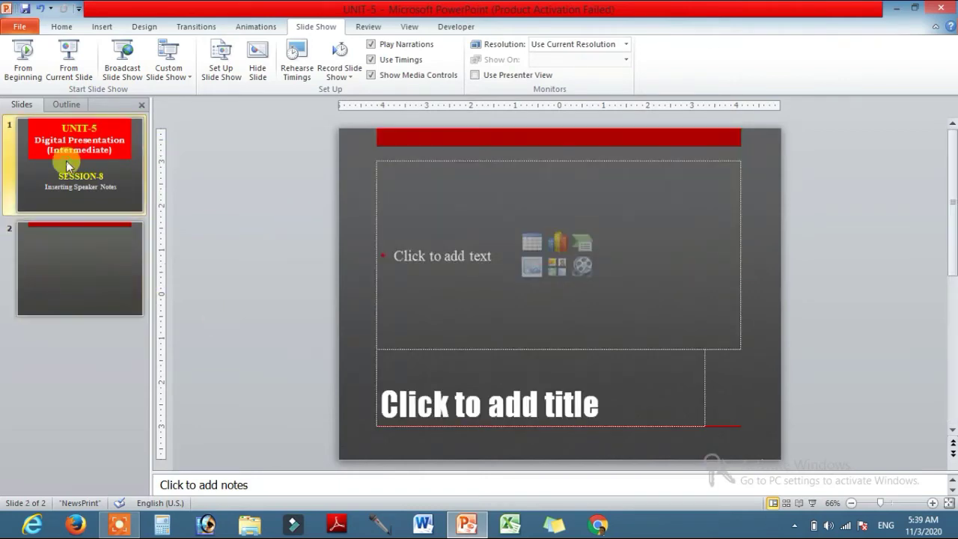
left_click(68, 166)
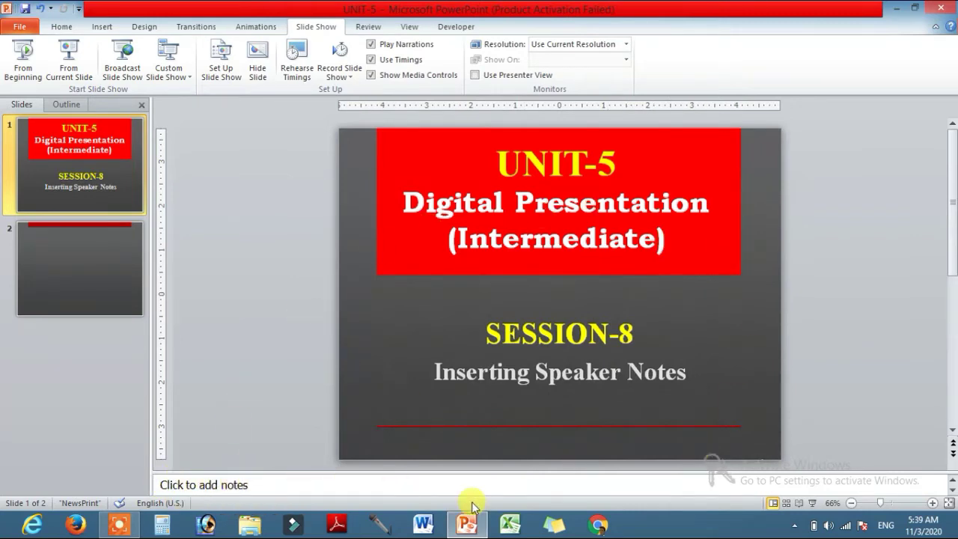
left_click(182, 485)
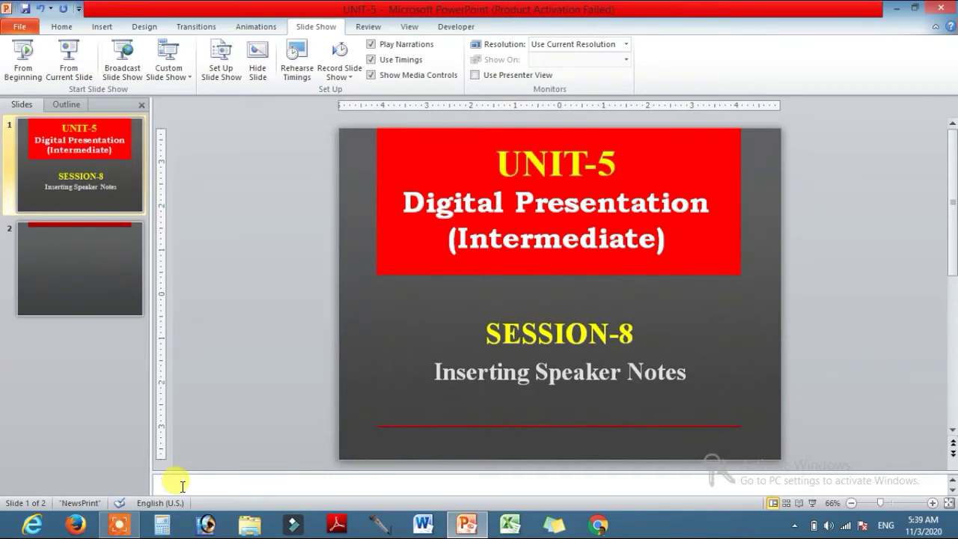
type("Thisis the ")
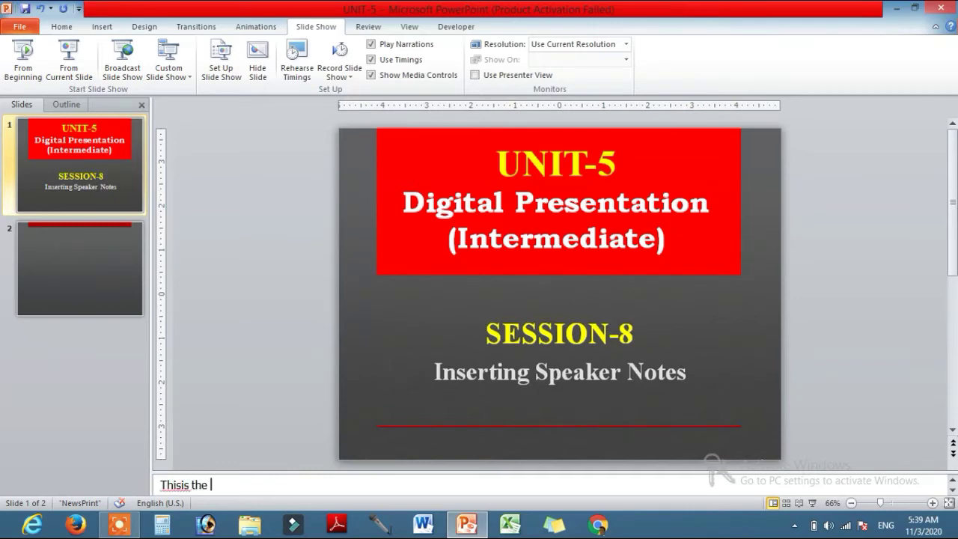
key("BackSpace")
key("BackSpace")
key("BackSpace")
key("BackSpace")
key("BackSpace")
key("BackSpace")
key("BackSpace")
type(" is the 8th session of the")
key("BackSpace")
type("is class")
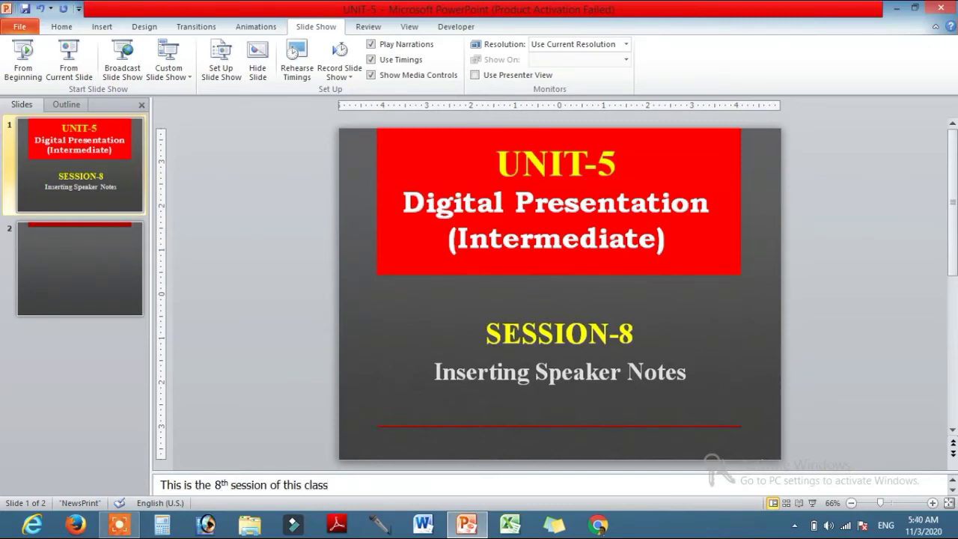
type(".")
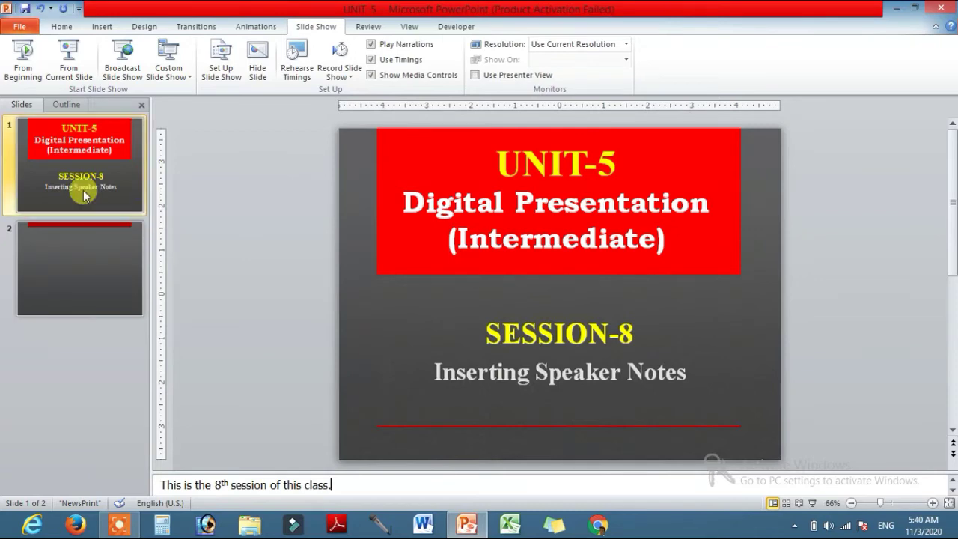
left_click(64, 284)
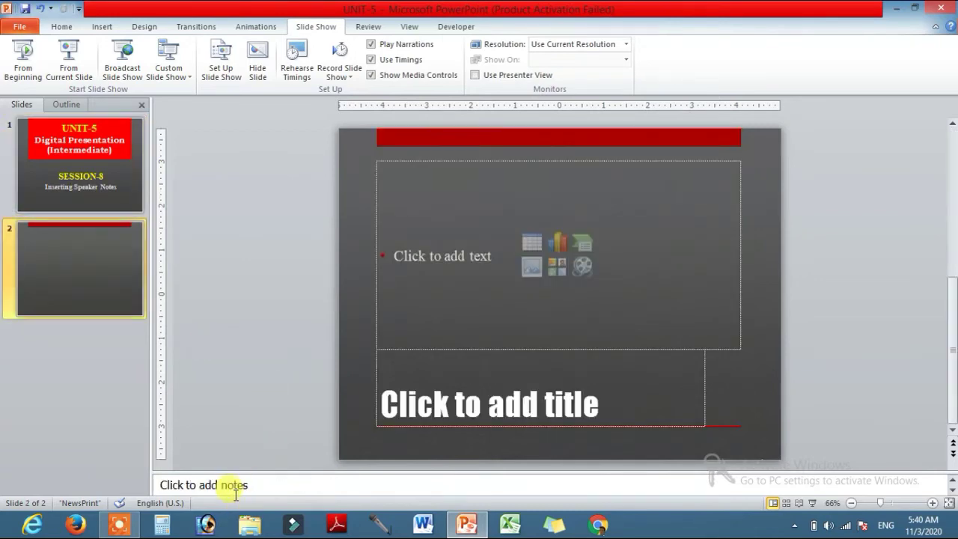
- Type 'This is the second slide of this presentation.' into slide 2's notes pane
left_click(232, 485)
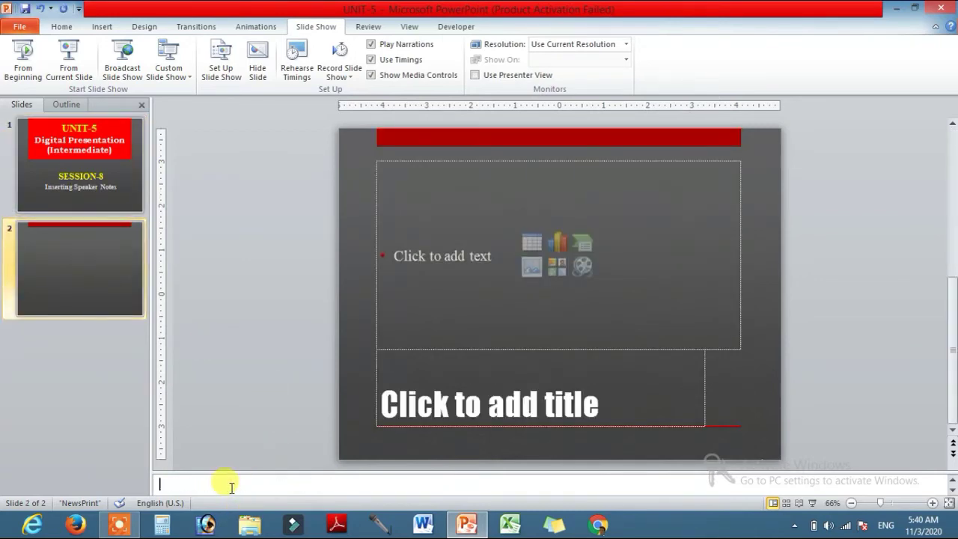
type("This is the second slide of the")
key("BackSpace")
type("o")
key("BackSpace")
type("is presentation.")
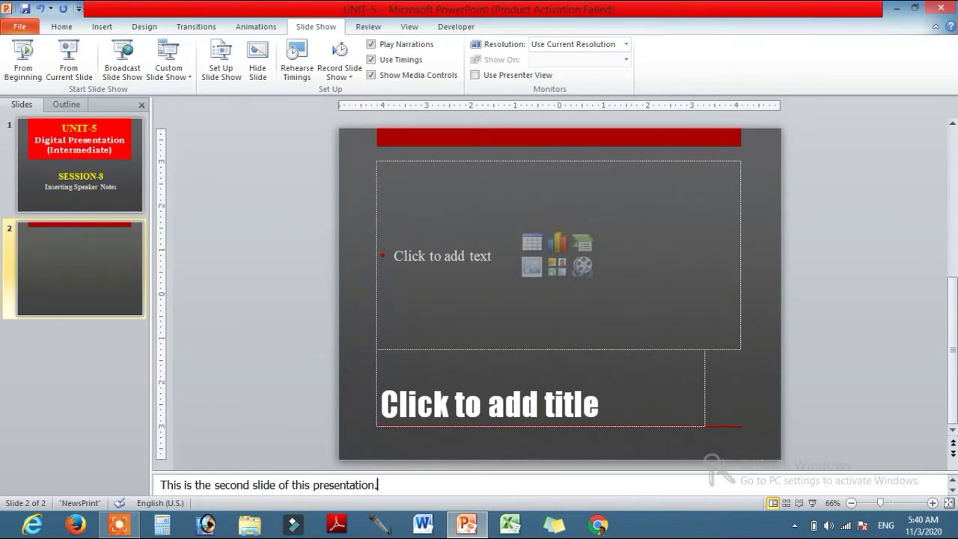
- Review the title slide's note, then return to slide 2
left_click(133, 166)
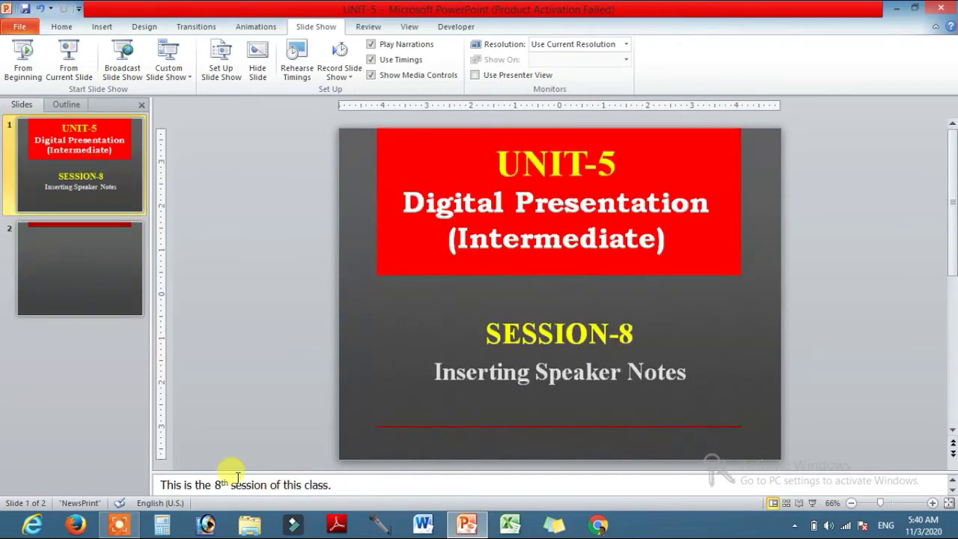
left_click(59, 261)
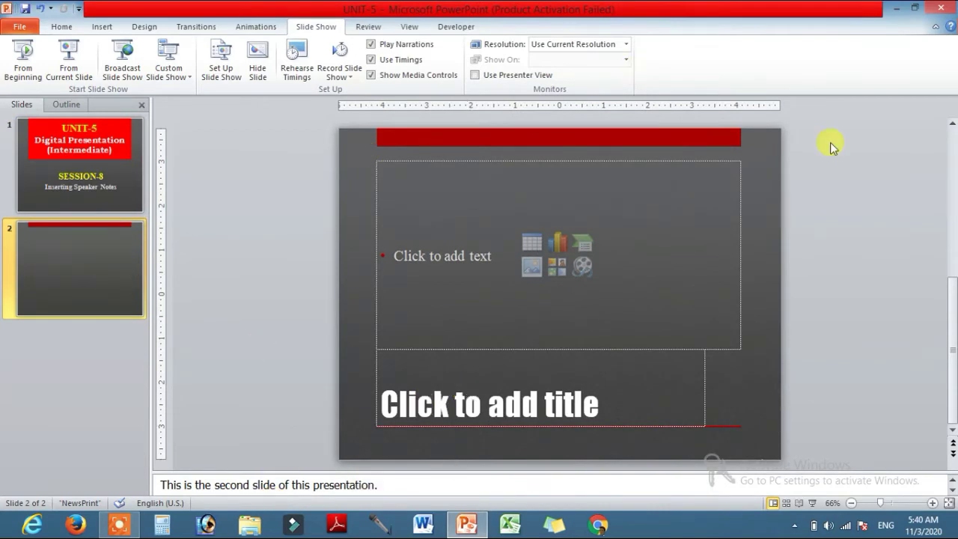
left_click(410, 27)
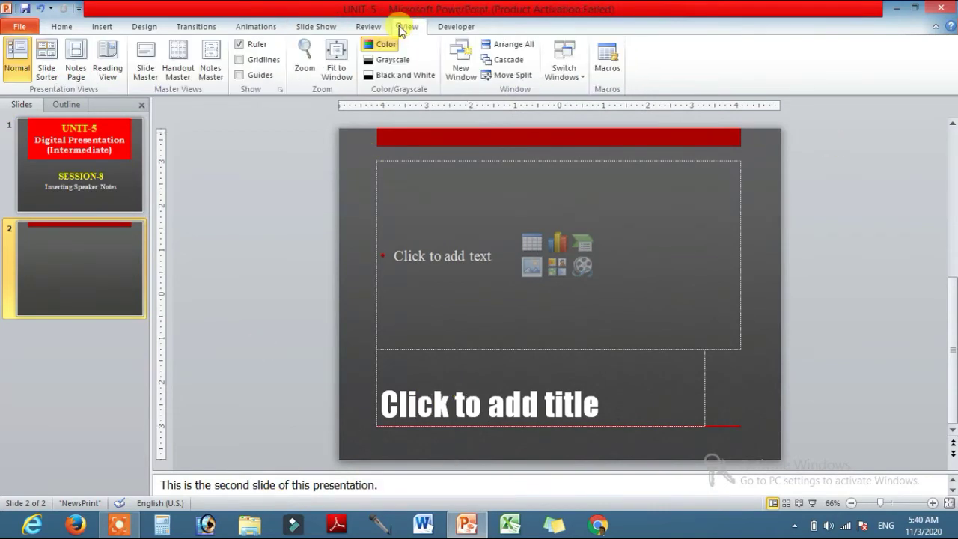
- In Notes Page view, add 'In this session we will learn about speaker notes.' to slide 1's notes
left_click(76, 67)
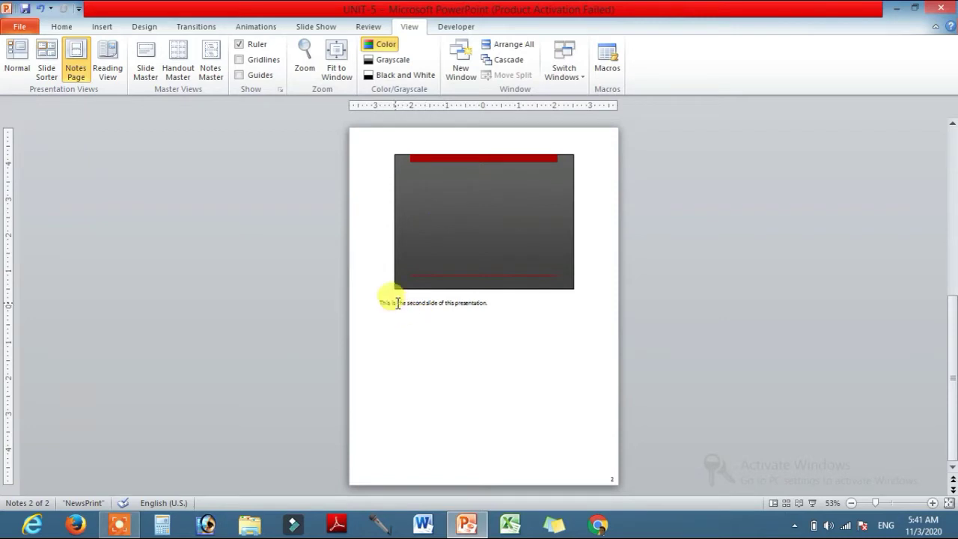
scroll(521, 271, "up", 1)
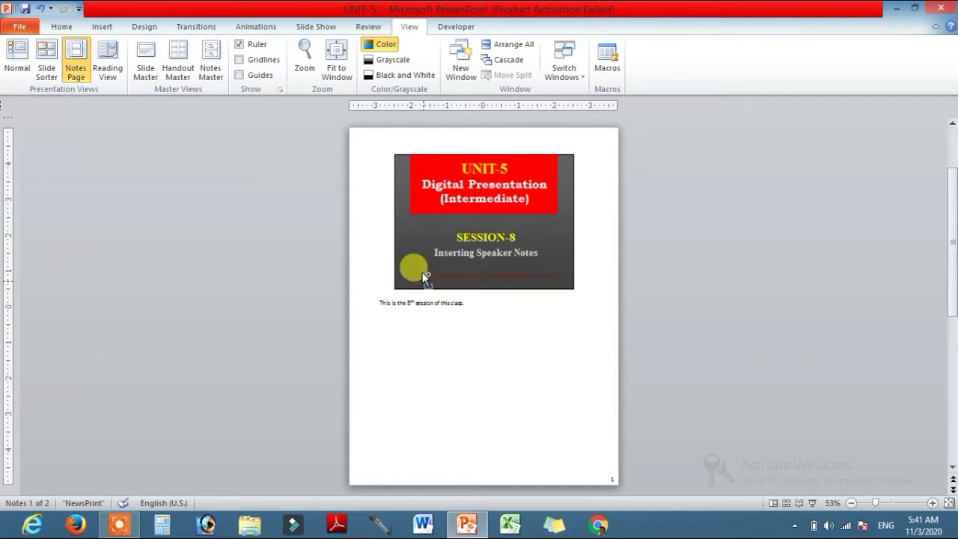
scroll(424, 275, "up", 2, "ctrl")
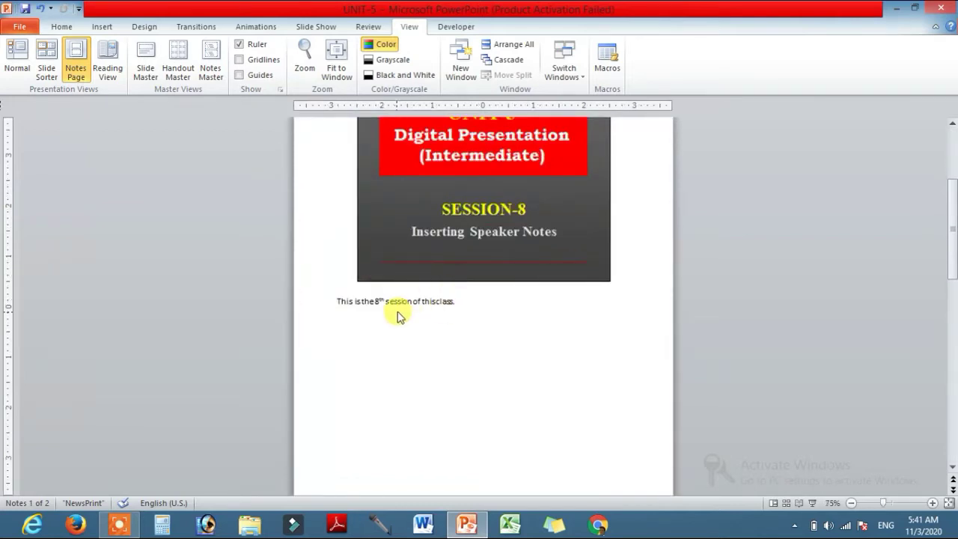
scroll(396, 313, "up", 5, "ctrl")
left_click(417, 296)
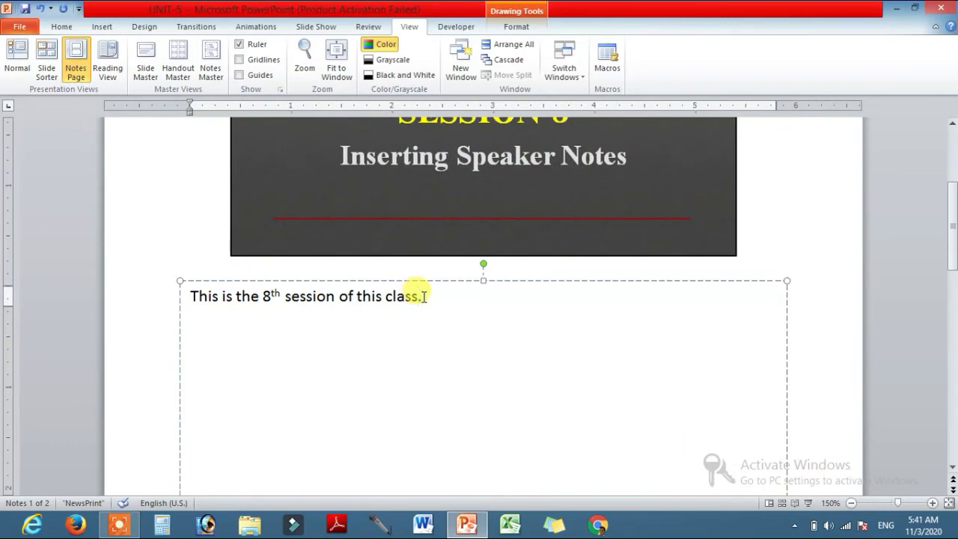
key("Return")
type("In")
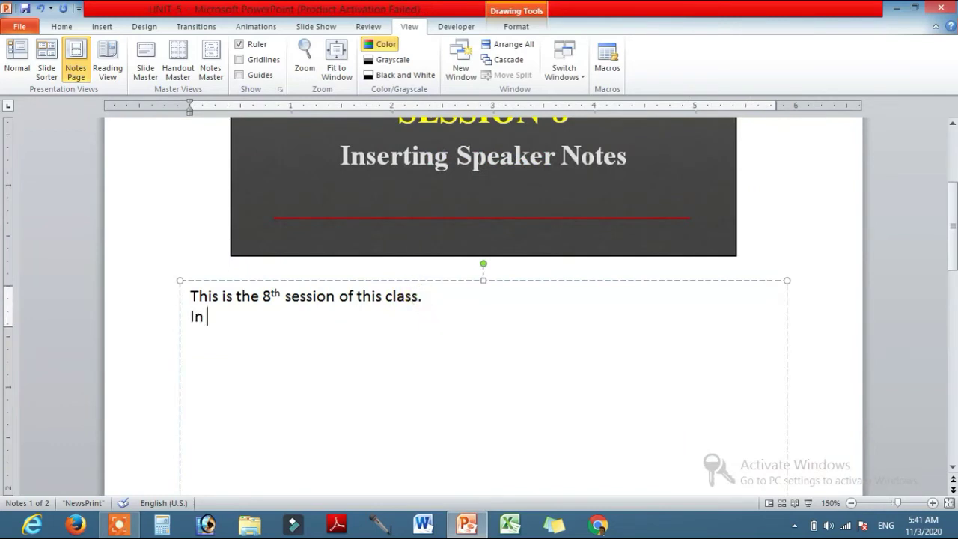
type(" this session we will learn about speaker")
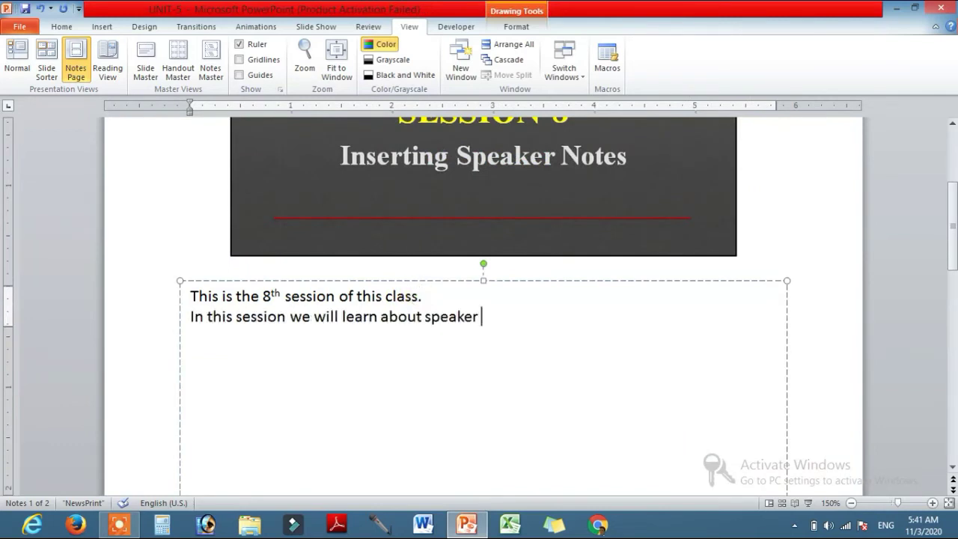
type(" notes.")
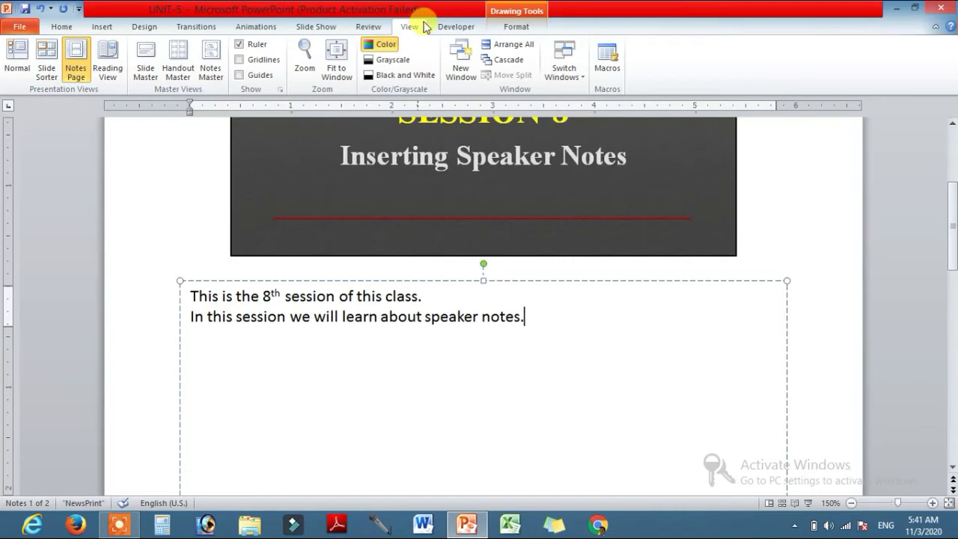
- Zoom out and select the whole note line on slide 2's notes page
scroll(631, 320, "down", 3)
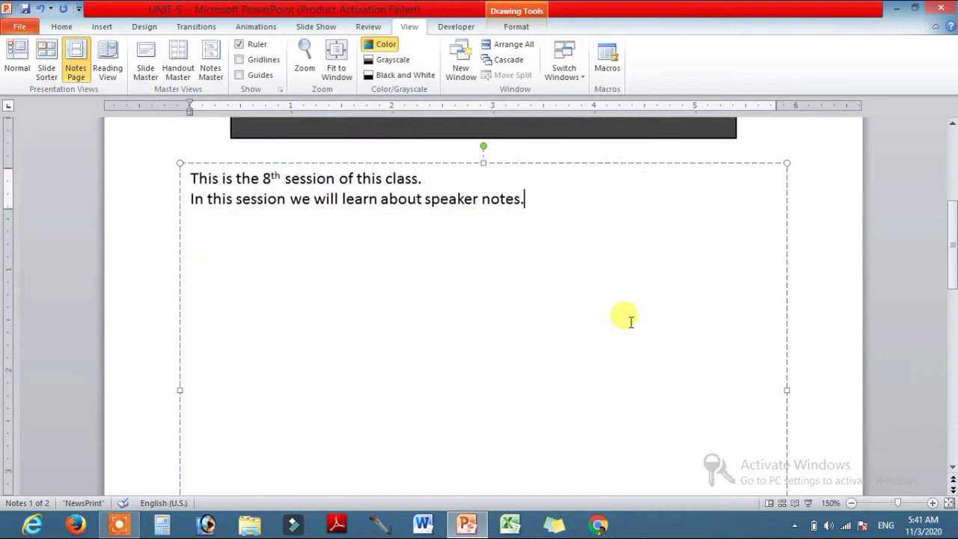
left_click(851, 504)
left_click(851, 503)
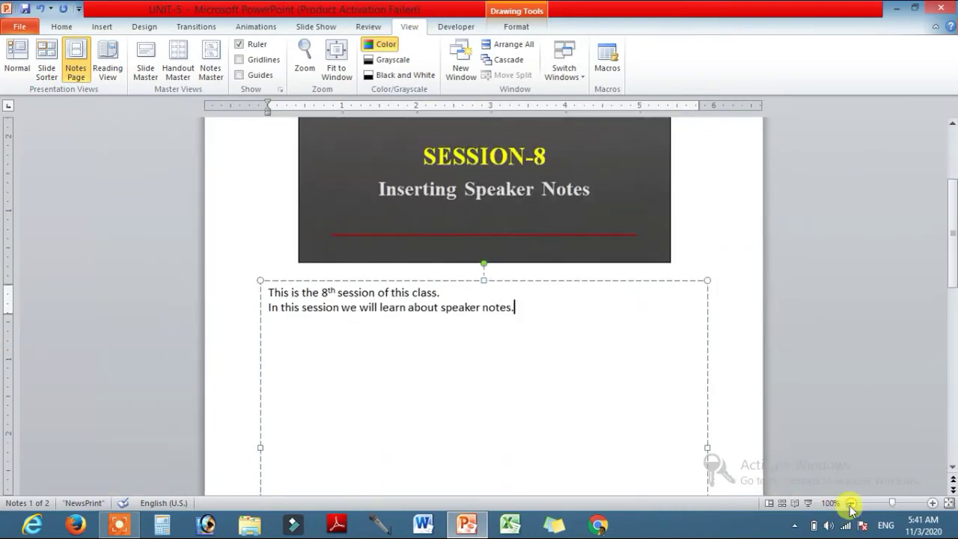
left_click(851, 503)
left_click(851, 503)
left_click(851, 503)
left_click(851, 504)
scroll(439, 242, "down", 5)
scroll(454, 263, "up", 5)
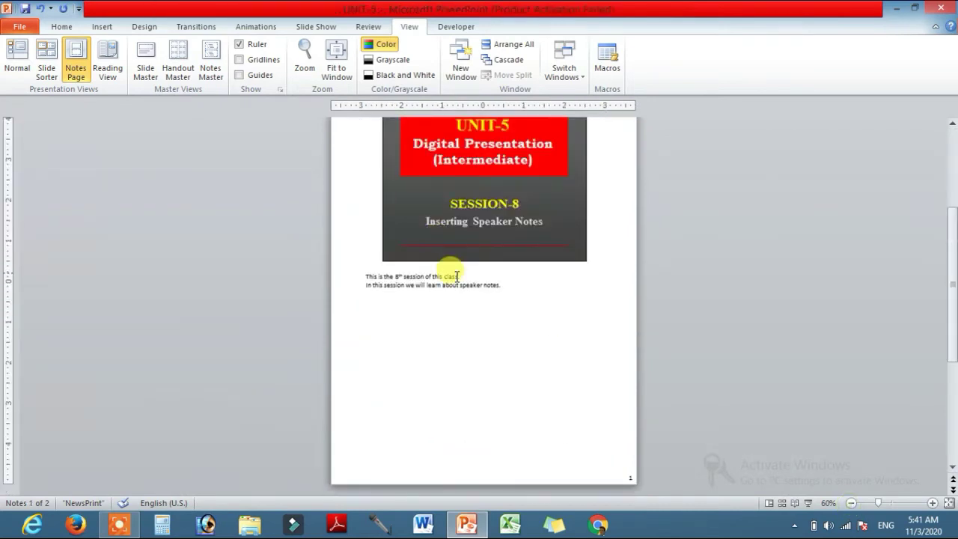
scroll(464, 283, "down", 5)
left_click(473, 308)
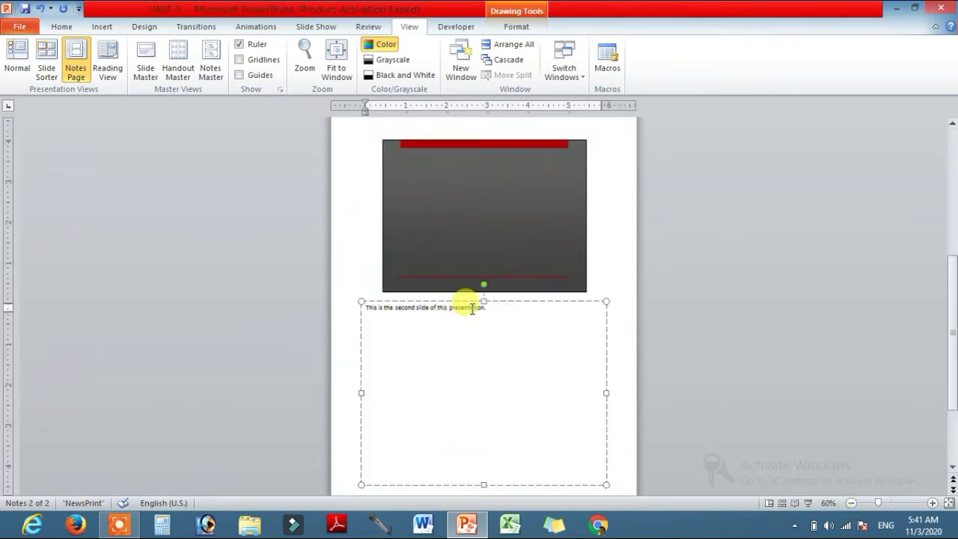
scroll(497, 311, "up", 9, "ctrl")
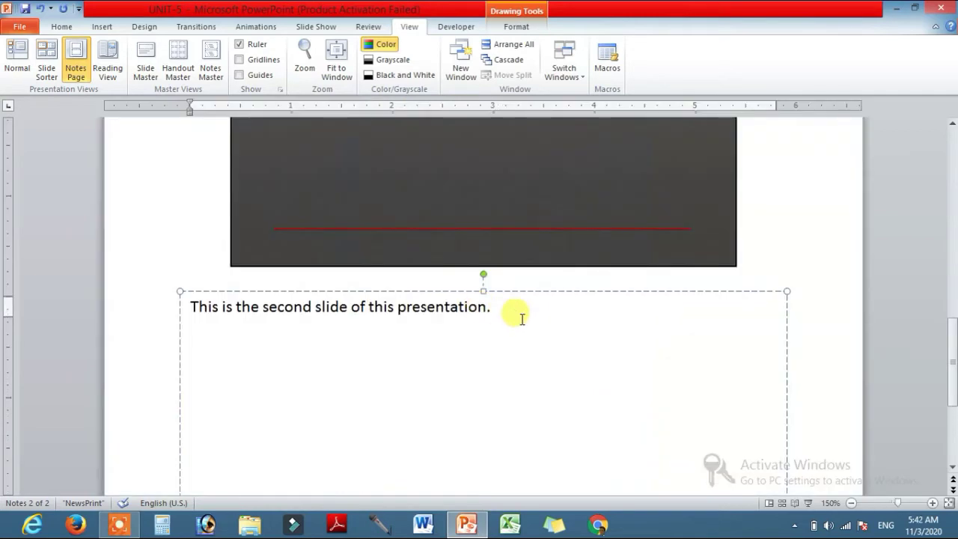
left_click_drag(522, 319, 192, 292)
left_click(192, 291)
left_click(62, 26)
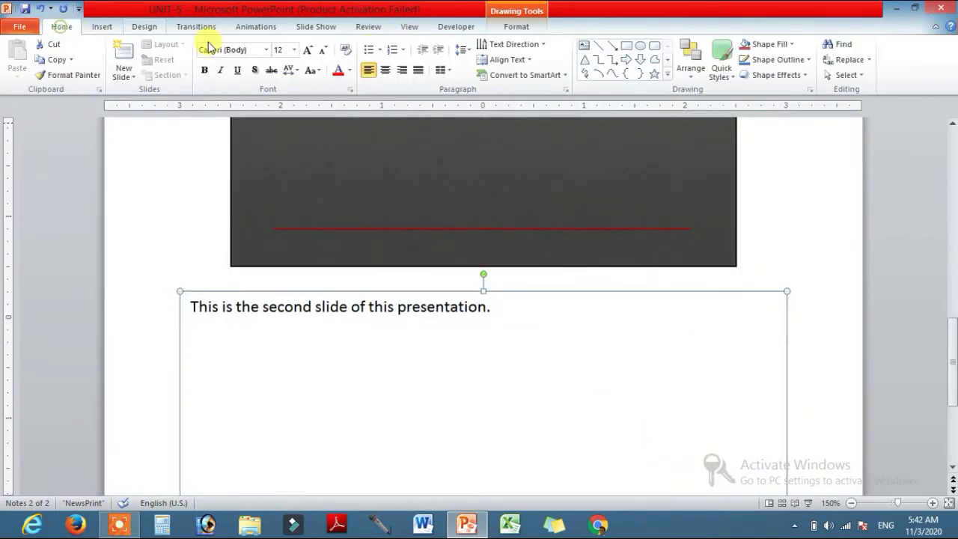
- Grow slide 2's selected note text from 12 pt to 18 pt
left_click(305, 51)
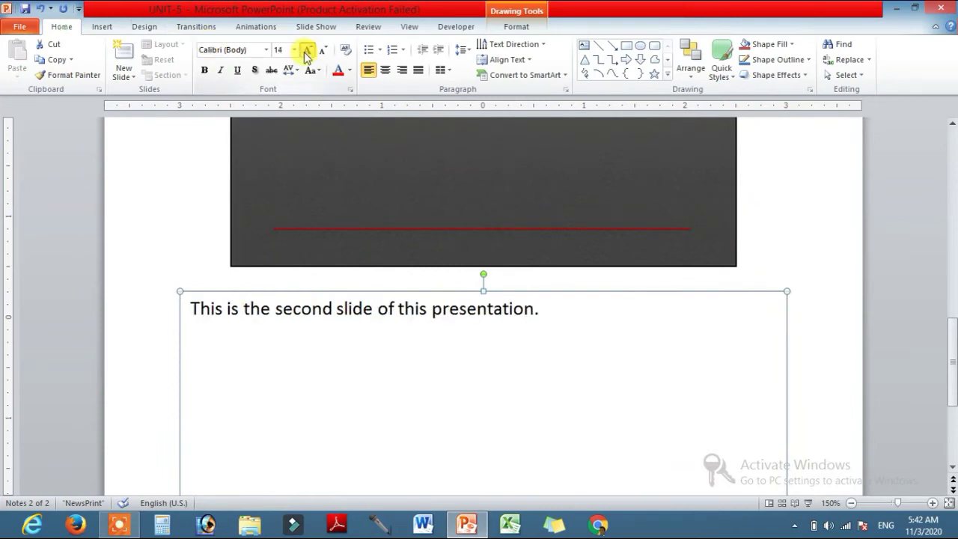
left_click(306, 50)
left_click(307, 51)
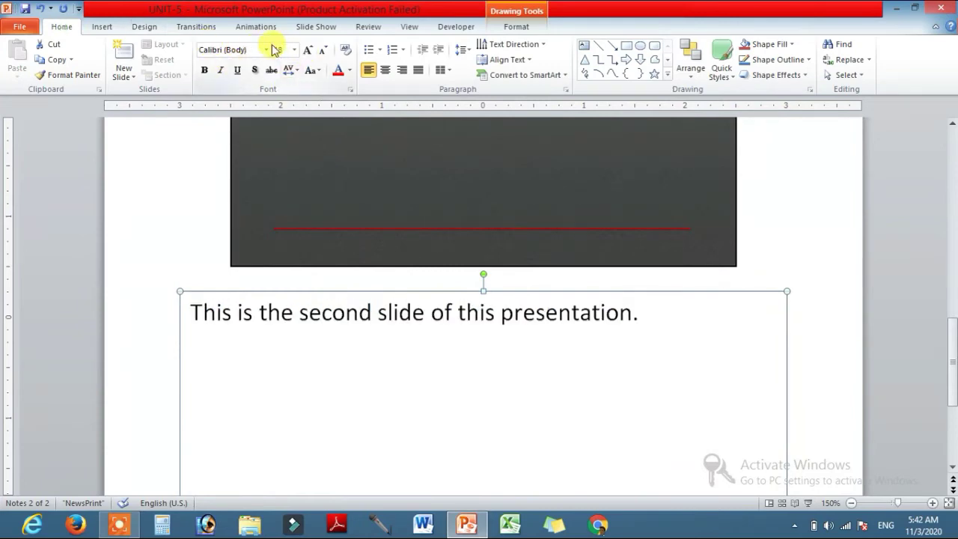
key("Escape")
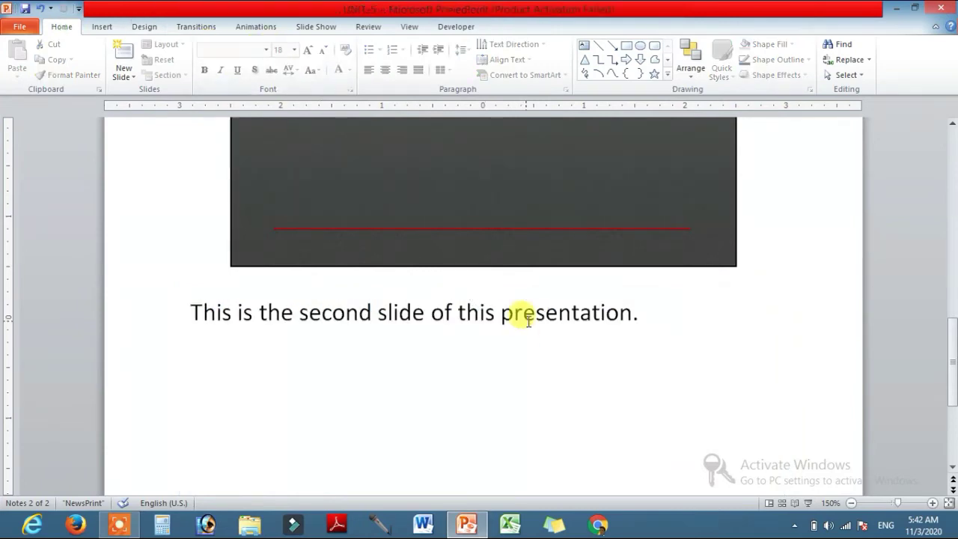
left_click(528, 321)
scroll(527, 320, "down", 10, "ctrl")
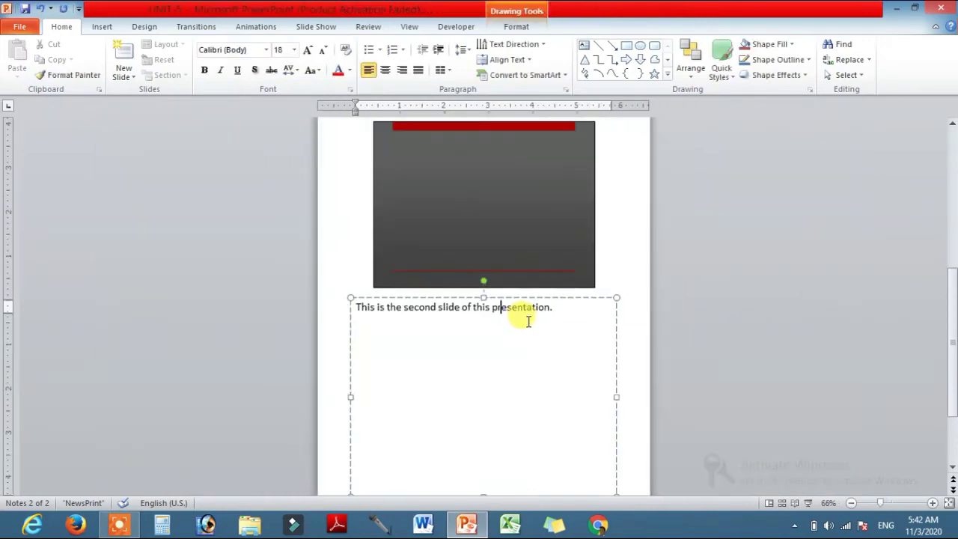
scroll(527, 320, "up", 3, "ctrl")
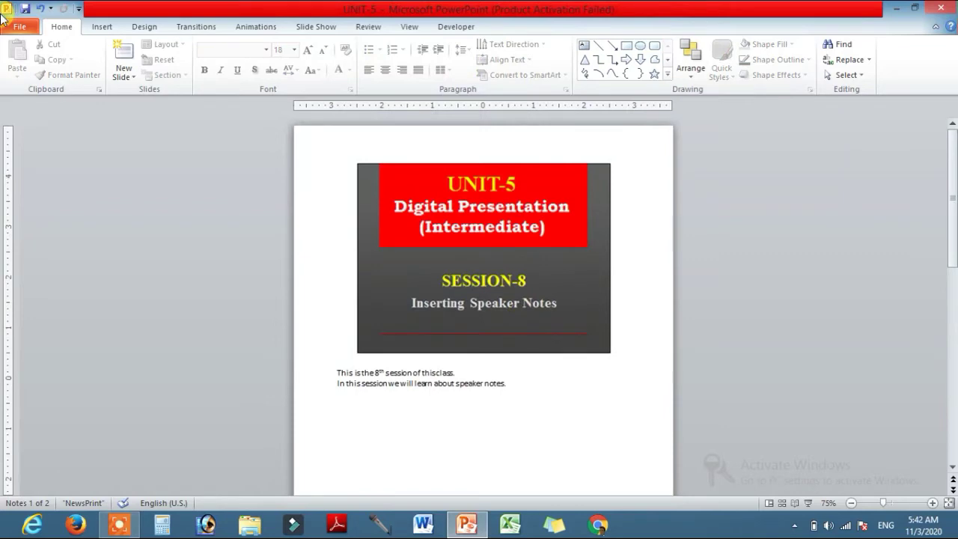
left_click(408, 28)
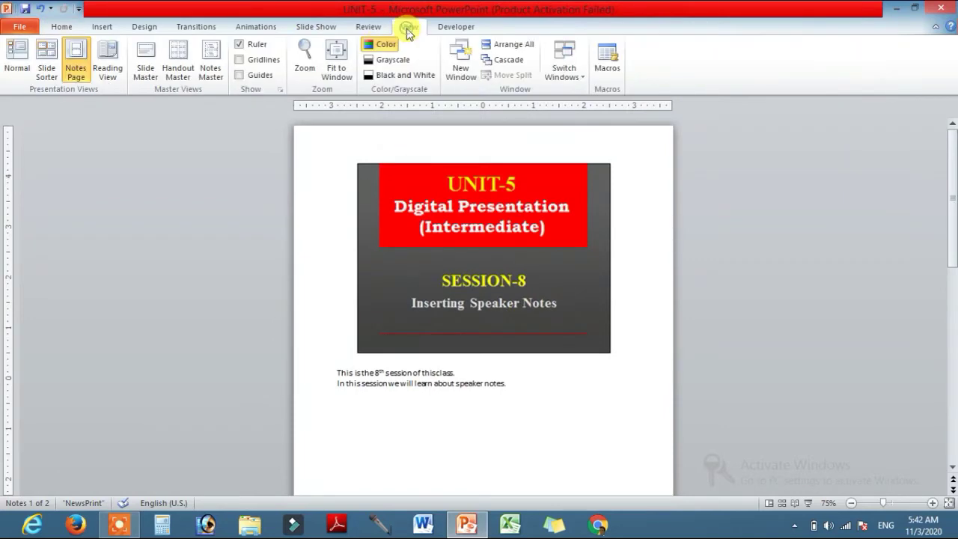
- Return to Normal view and review the notes of slide 2, then slide 1
left_click(22, 63)
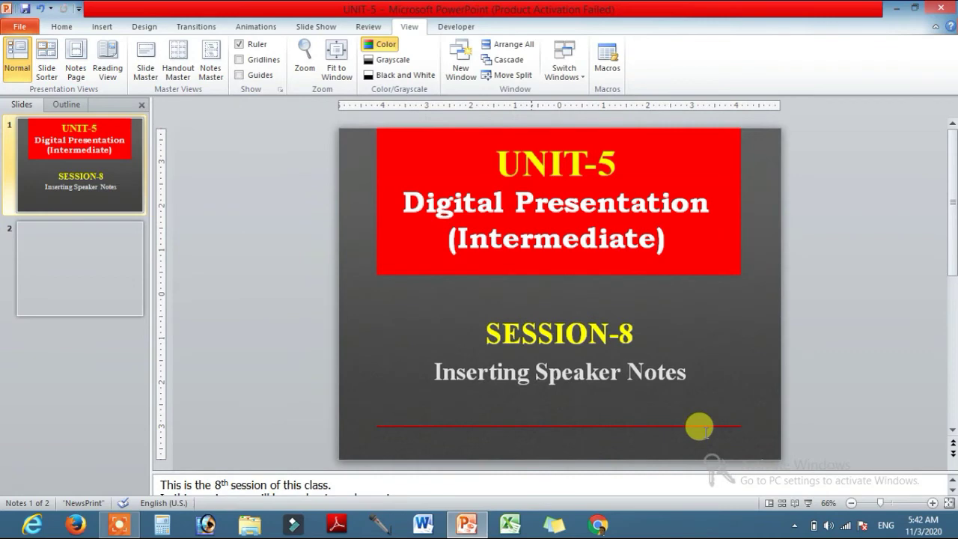
left_click(137, 265)
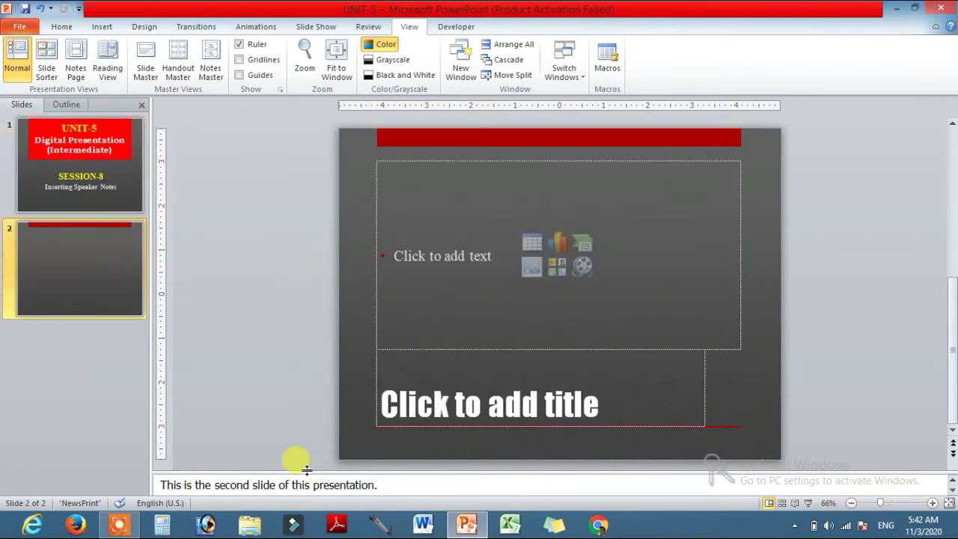
left_click(135, 217)
left_click(348, 488)
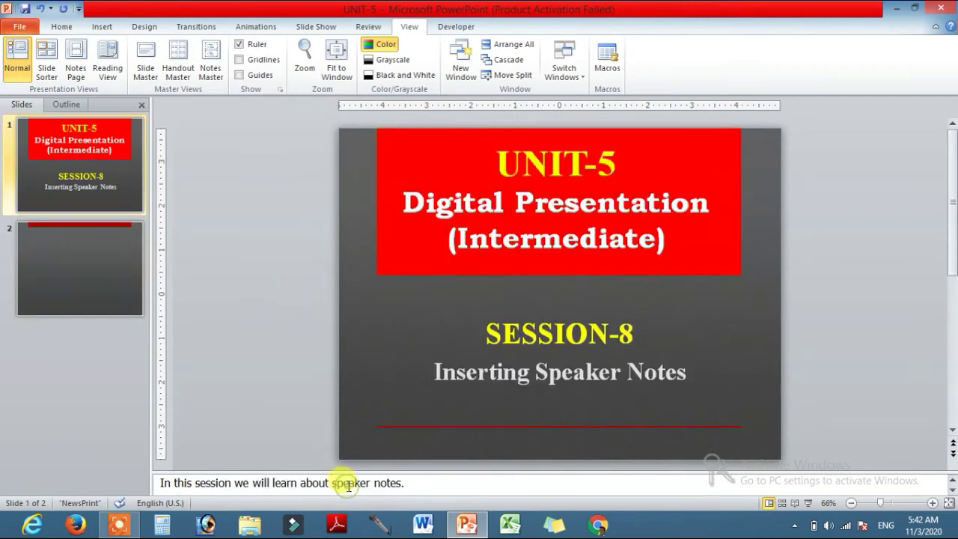
key("Up")
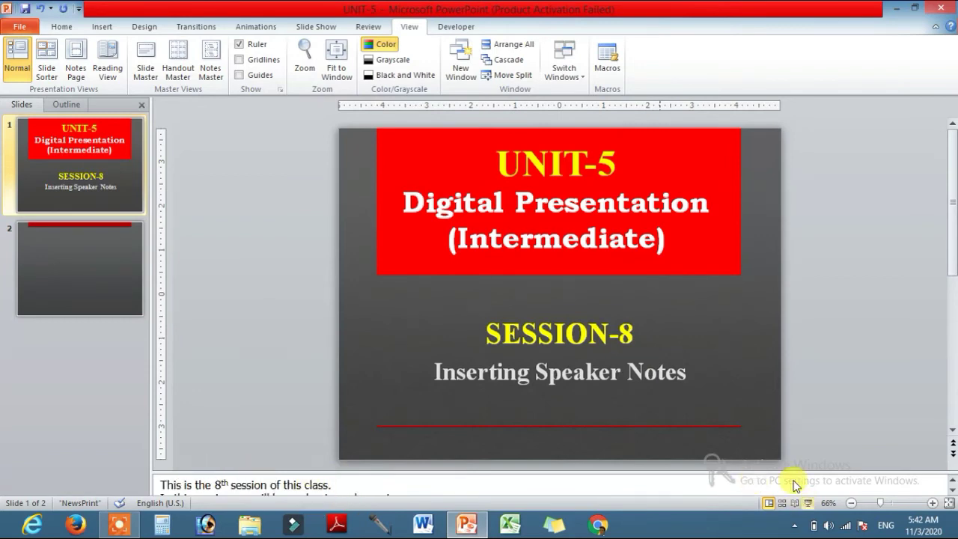
- Drag the slide/notes splitter up so both lines of slide 1's note are visible
left_click_drag(529, 470, 521, 459)
left_click_drag(488, 419, 491, 438)
key("ctrl+End")
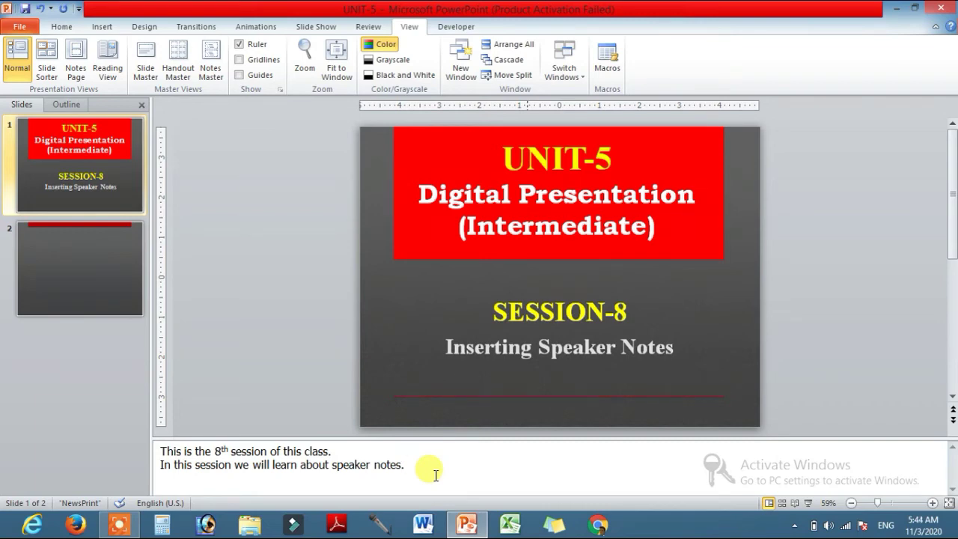
- Tick Use Presenter View, check for additional monitors at the warning, and open Help
left_click(312, 35)
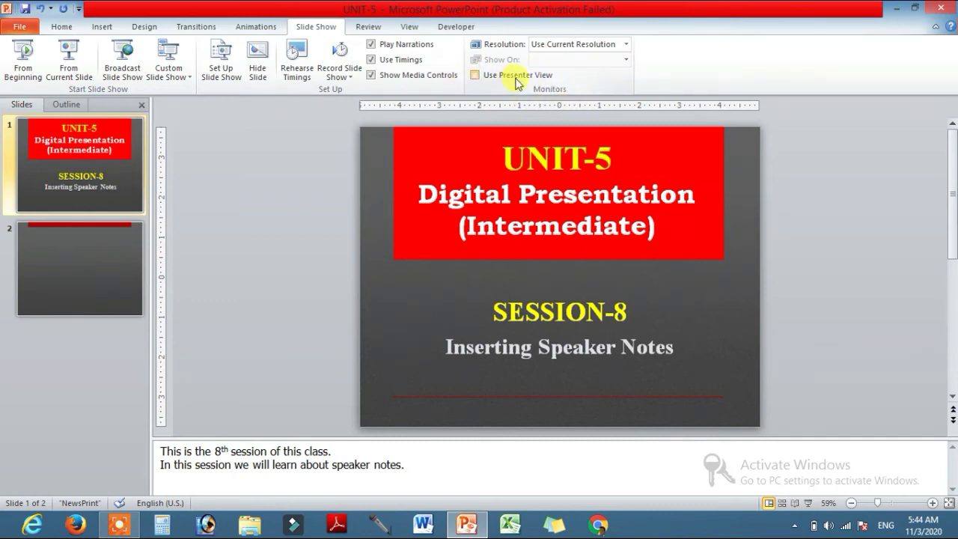
left_click(476, 80)
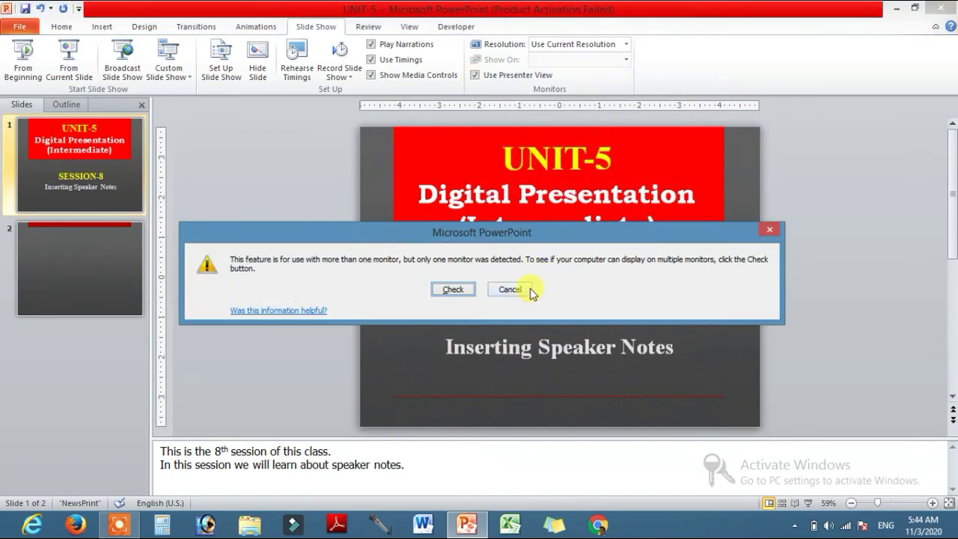
left_click_drag(507, 223, 522, 185)
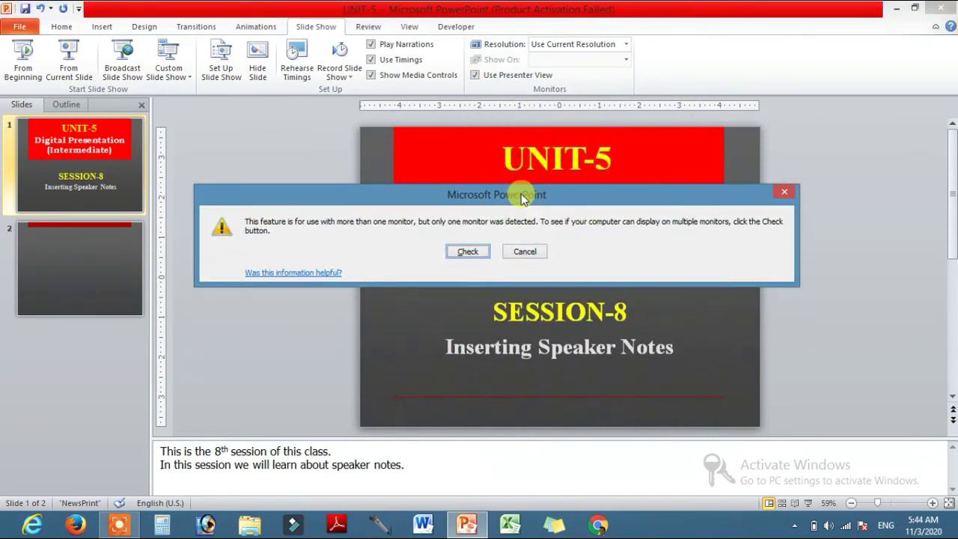
left_click(471, 249)
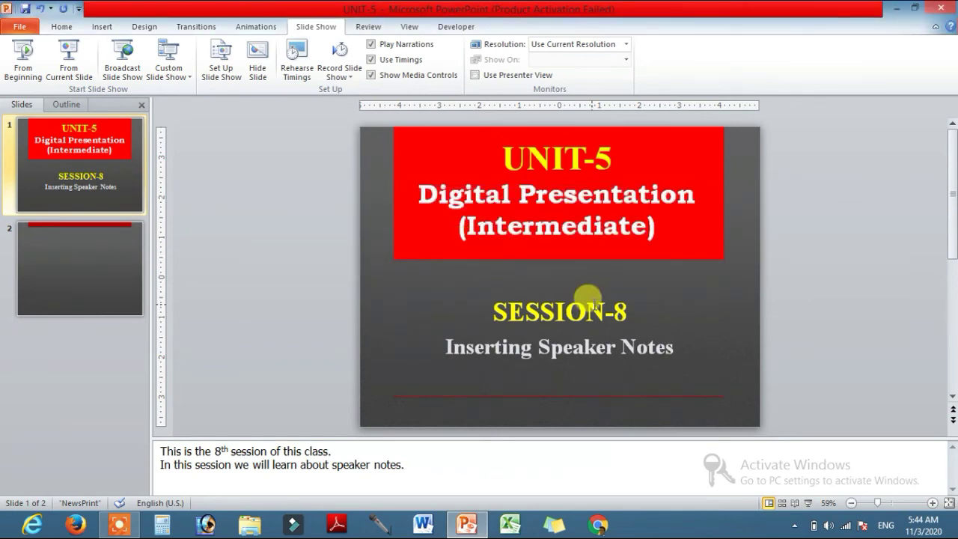
key("F1")
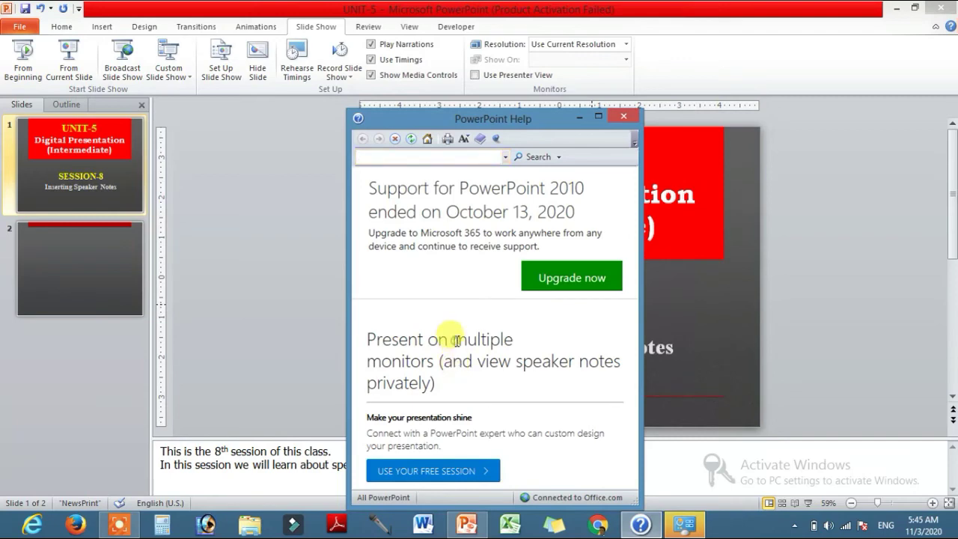
scroll(454, 343, "down", 3)
scroll(449, 337, "down", 2)
scroll(445, 333, "up", 5)
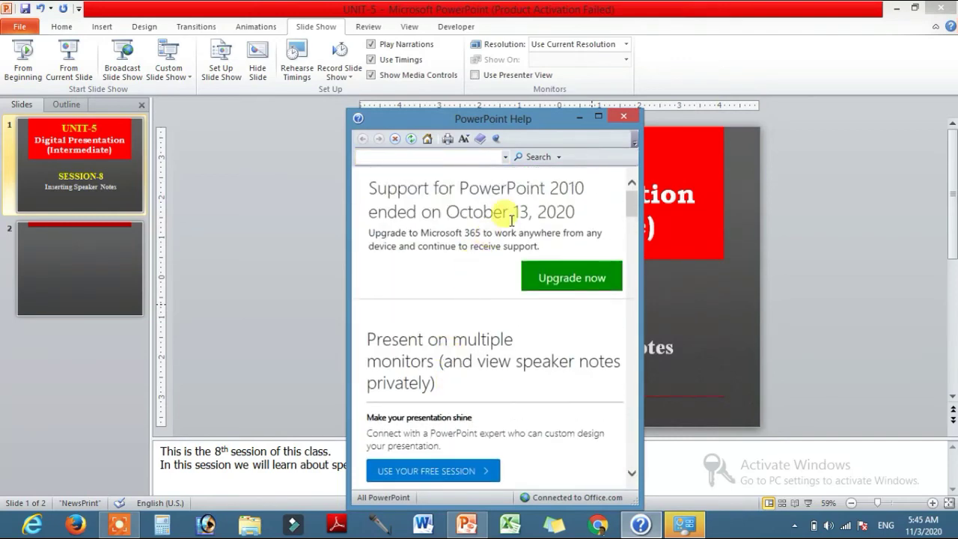
scroll(514, 360, "down", 3)
scroll(390, 397, "up", 5)
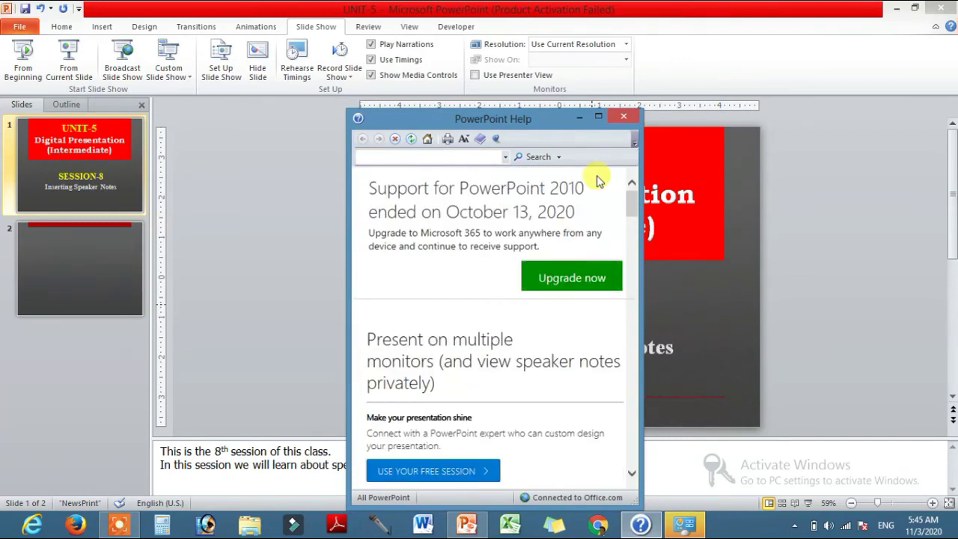
left_click(625, 116)
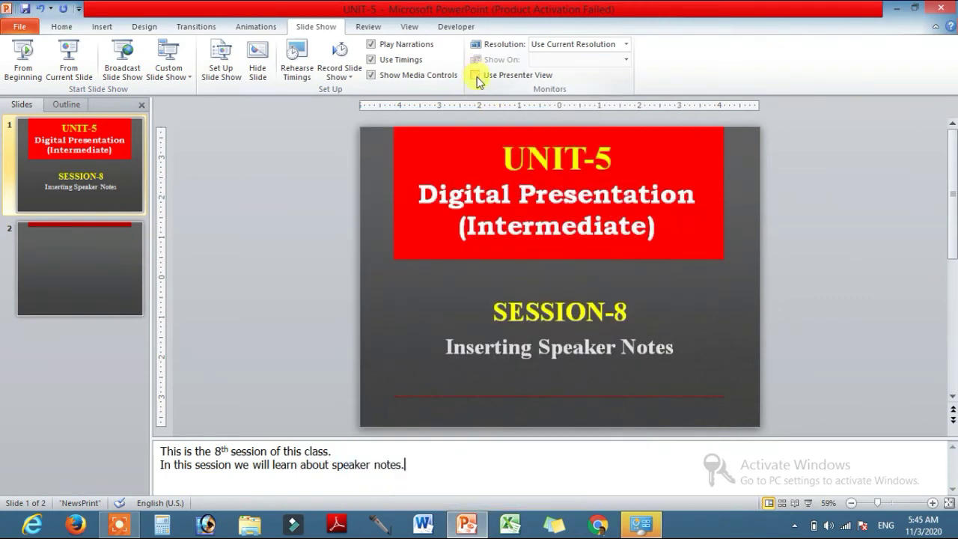
left_click(476, 77)
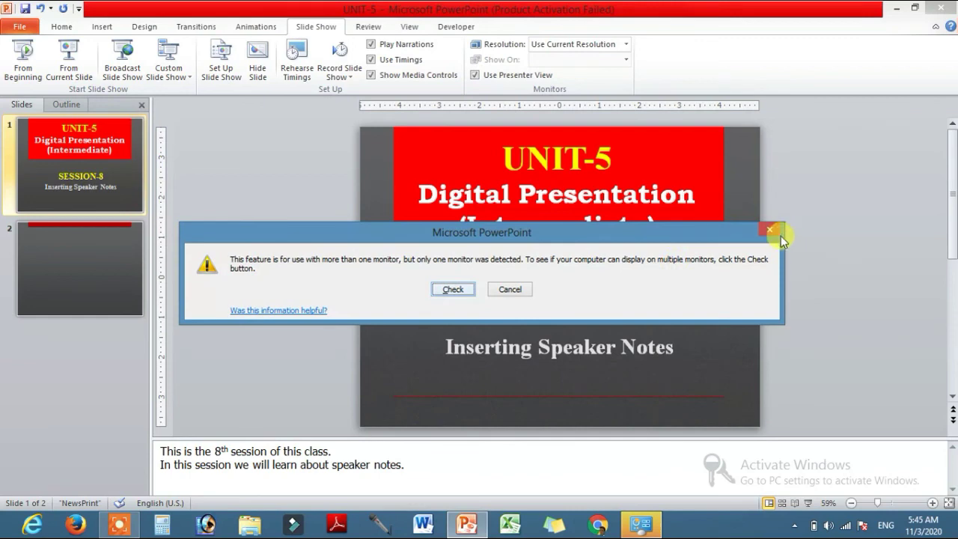
left_click(770, 231)
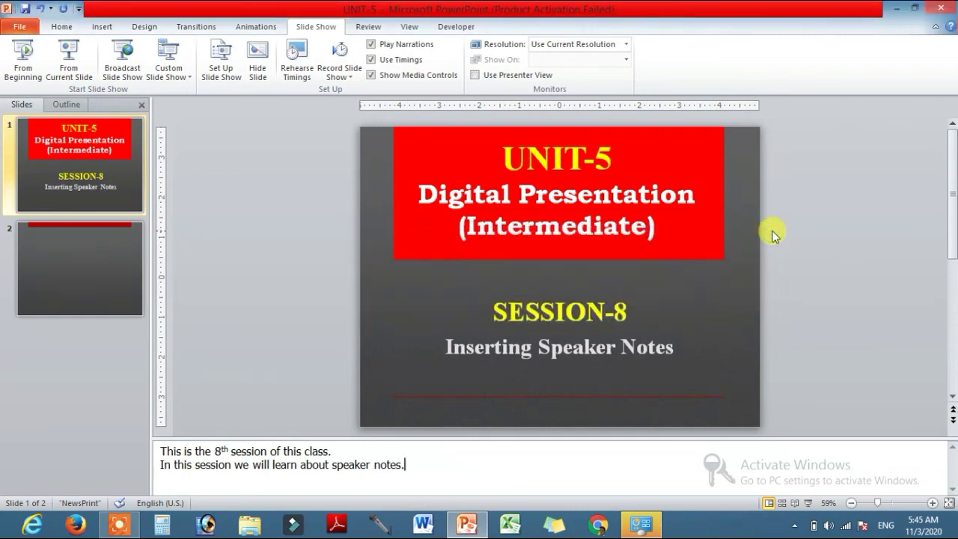